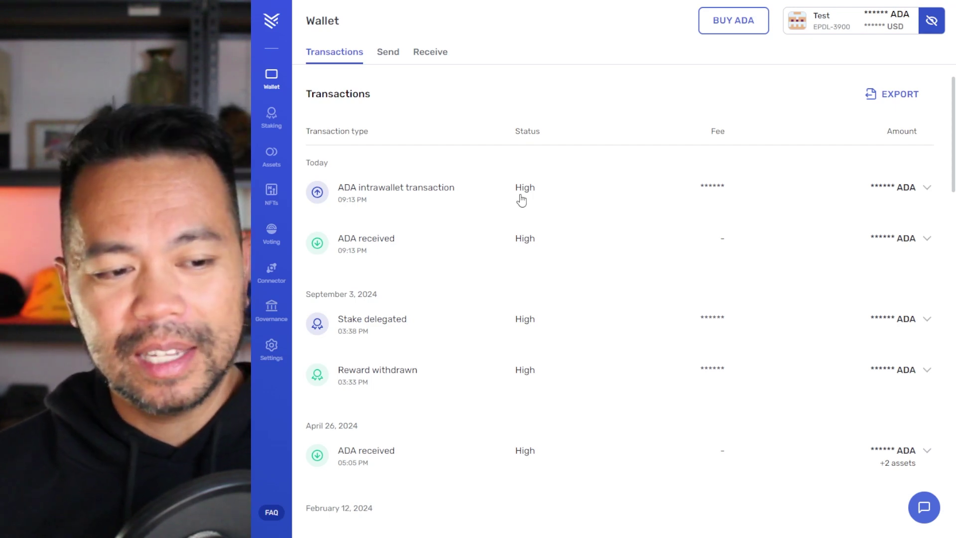
Go to Yoroi's Governance section and choose Delegate to a DRep.
scroll(521, 203, "down", 1)
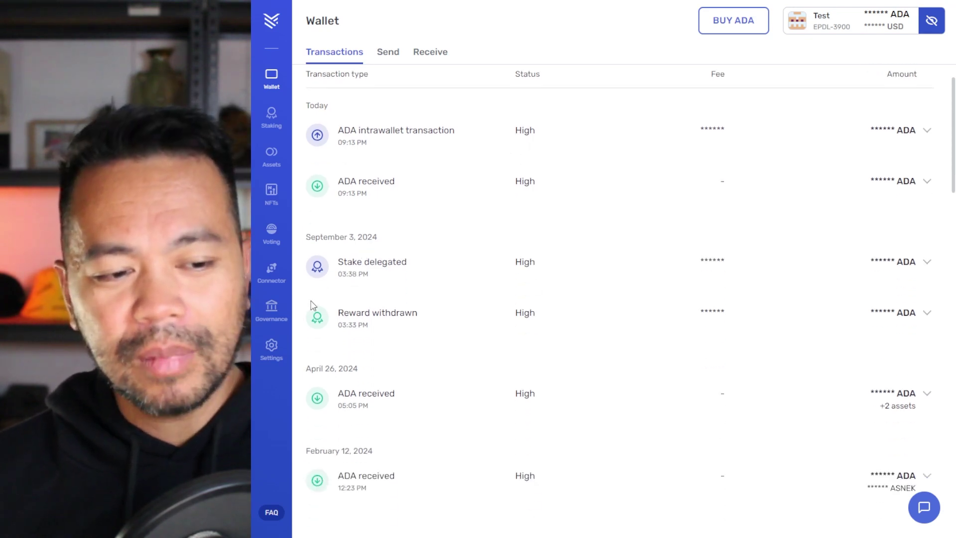
left_click(274, 313)
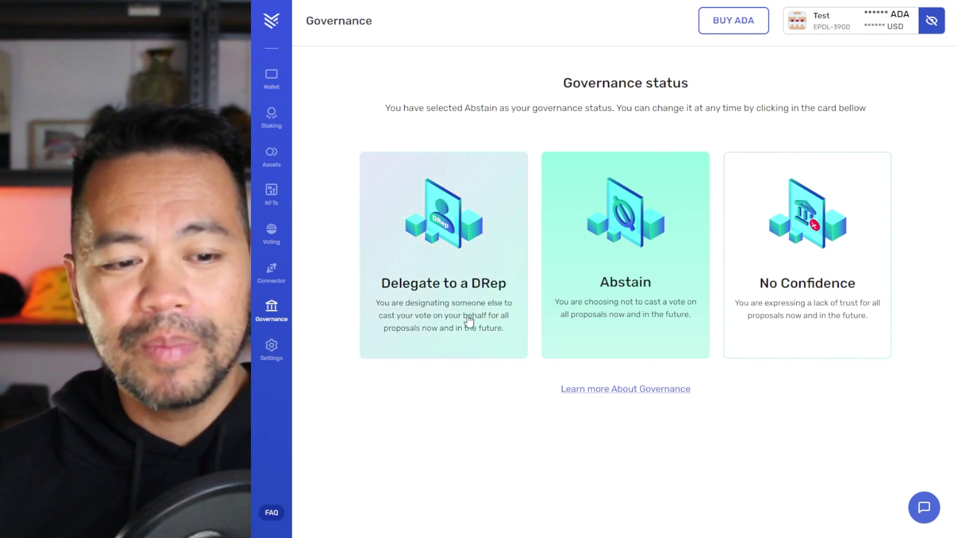
left_click(448, 293)
Select the full DRep ID in the X profile bio so it can be copied.
left_click(464, 267)
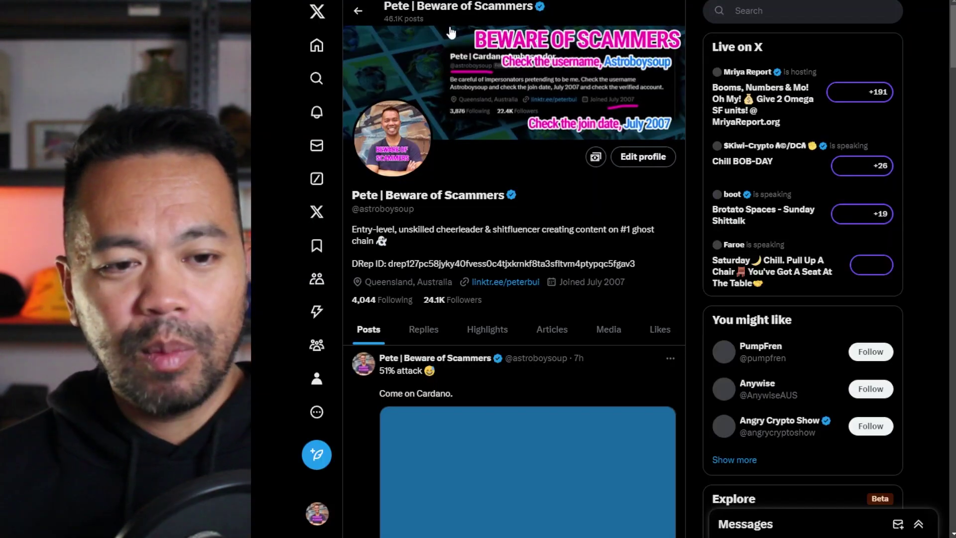
double_click(459, 260)
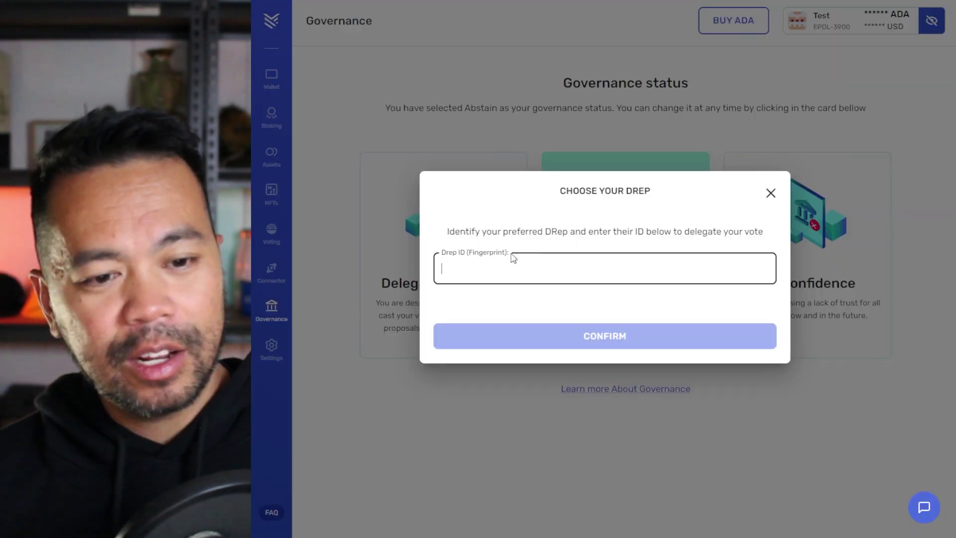
Paste the copied DRep ID, confirm, and sign the delegation with the wallet password.
type("drep127pc58jyky40fvess0c4tjxkrnkf8ta3sfltvm4ptypqc5fgav3")
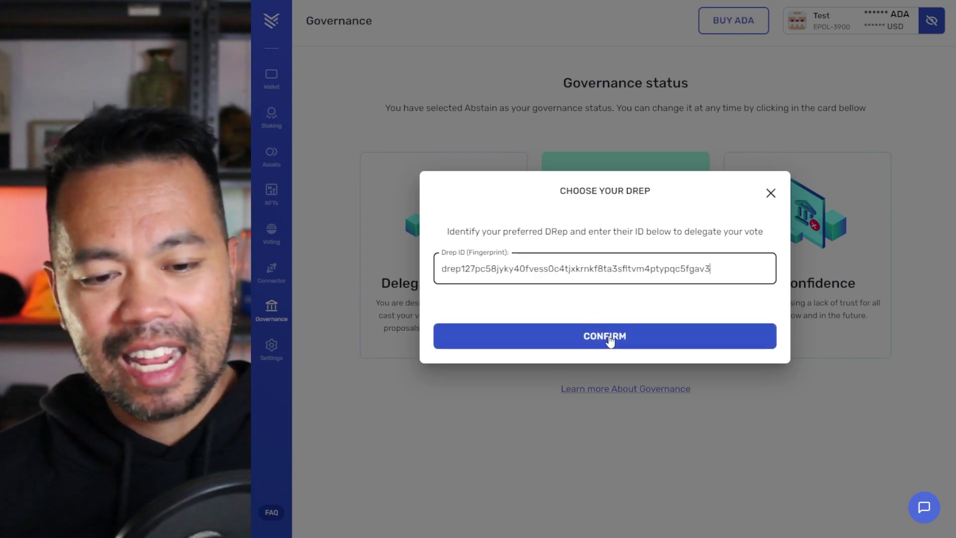
left_click(613, 336)
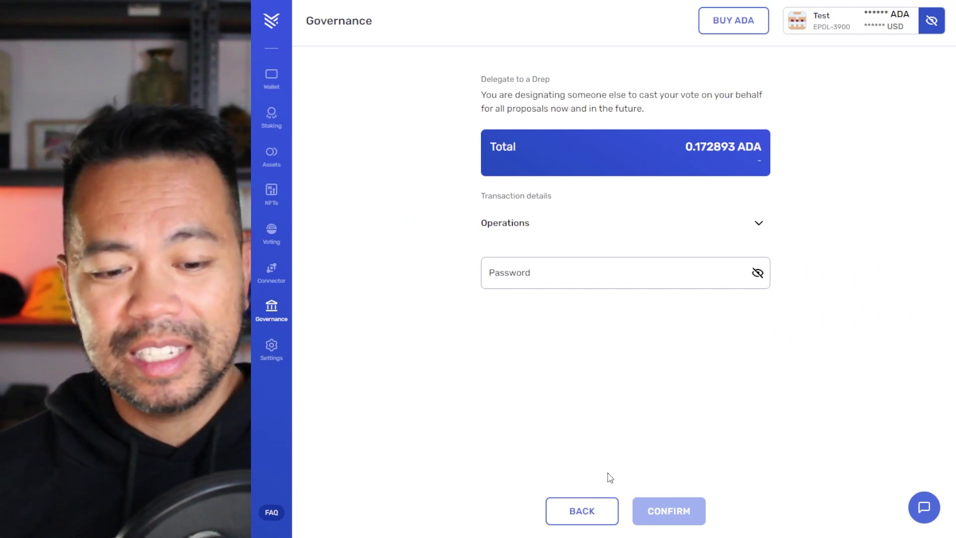
left_click(555, 272)
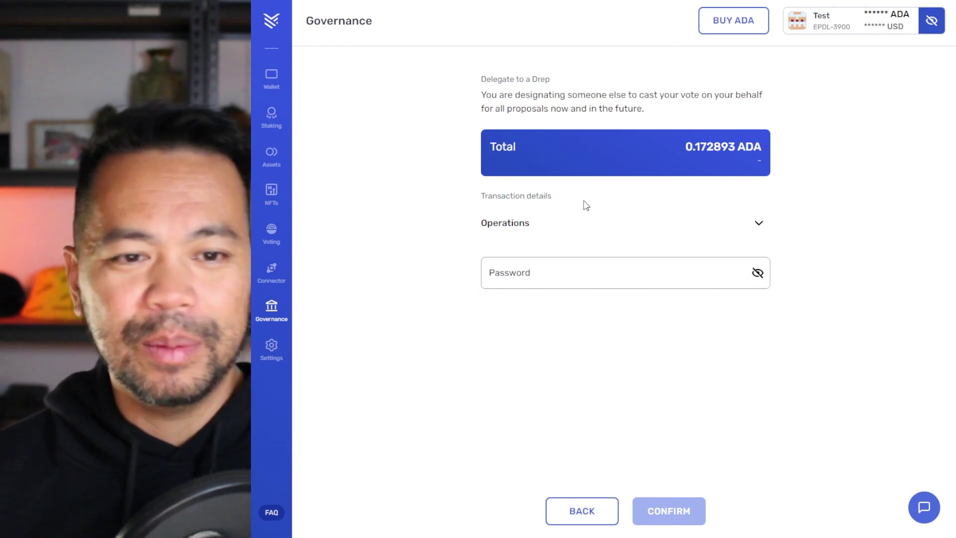
left_click(594, 266)
key("ctrl+v")
left_click(670, 499)
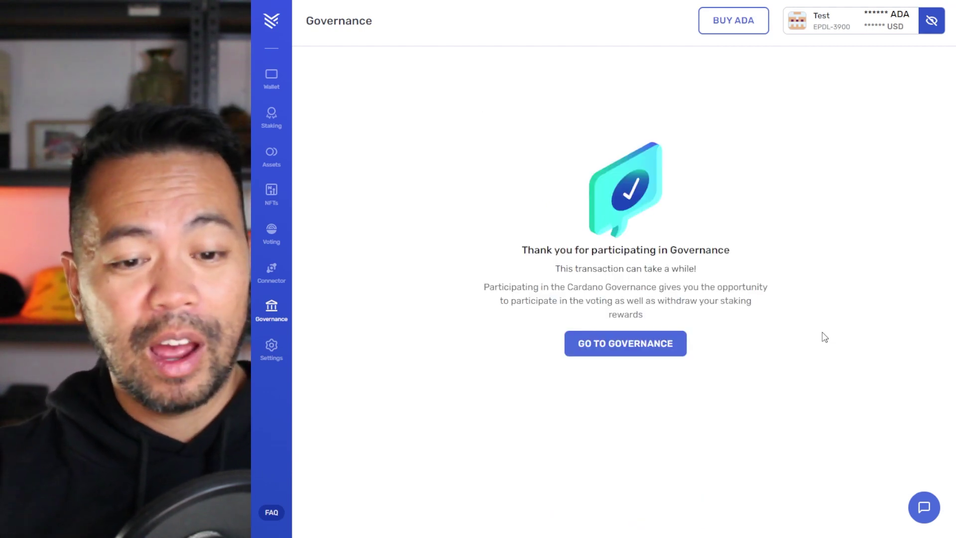
Return to Yoroi's governance status, then copy the 8,853,279-power DRep's ID in GovTool.
left_click(666, 352)
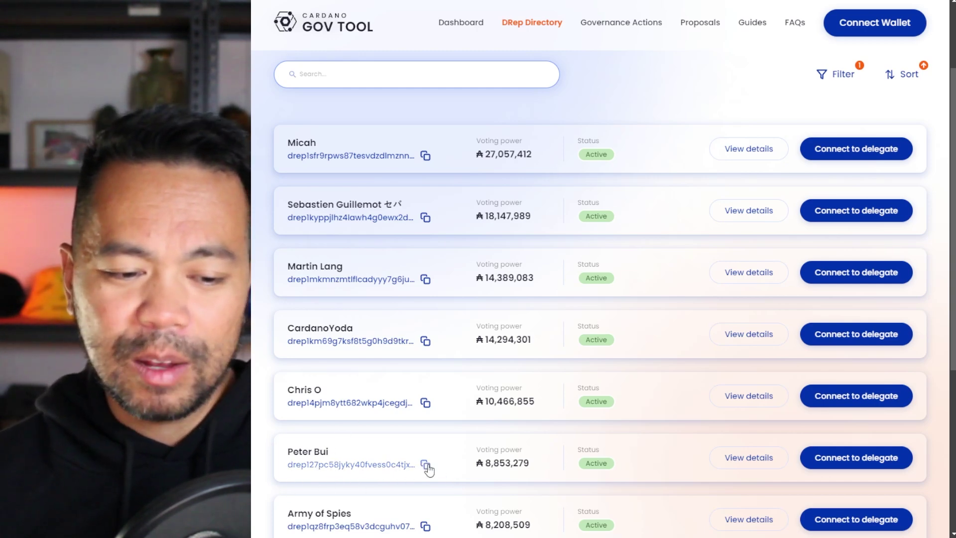
left_click(426, 465)
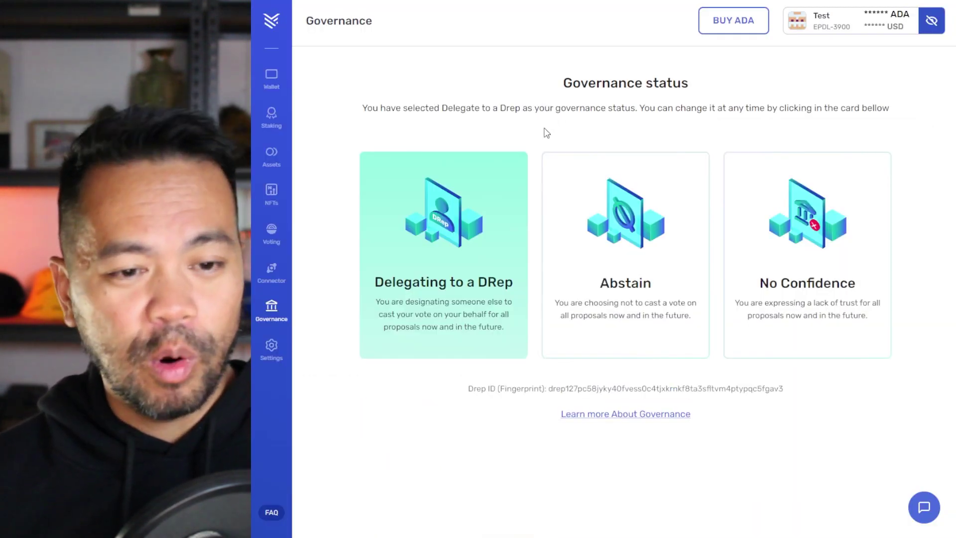
left_click(440, 312)
left_click(534, 263)
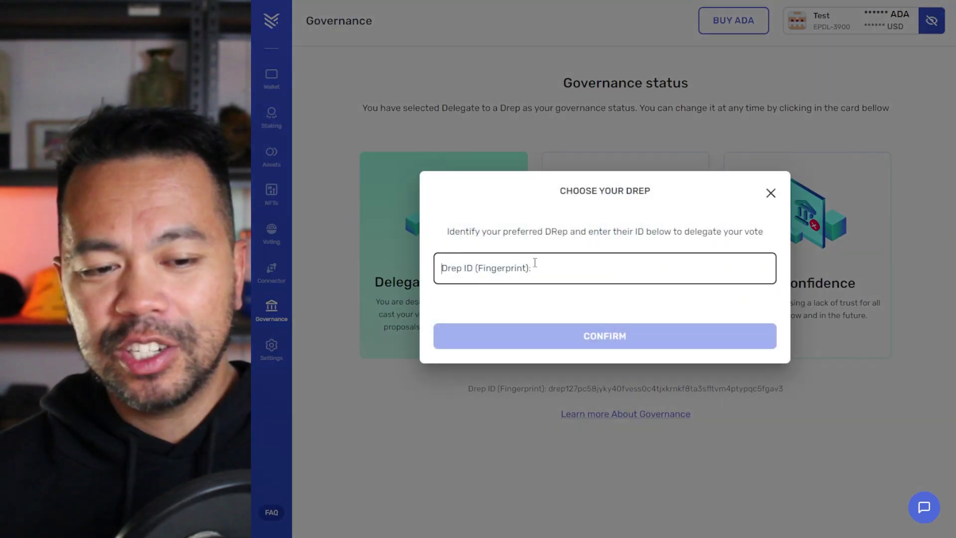
key("ctrl+v")
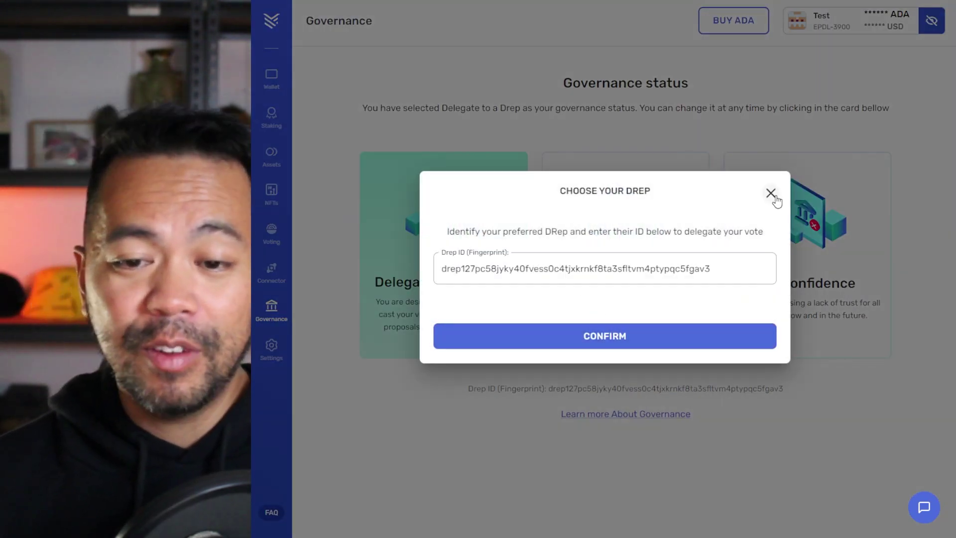
left_click(771, 194)
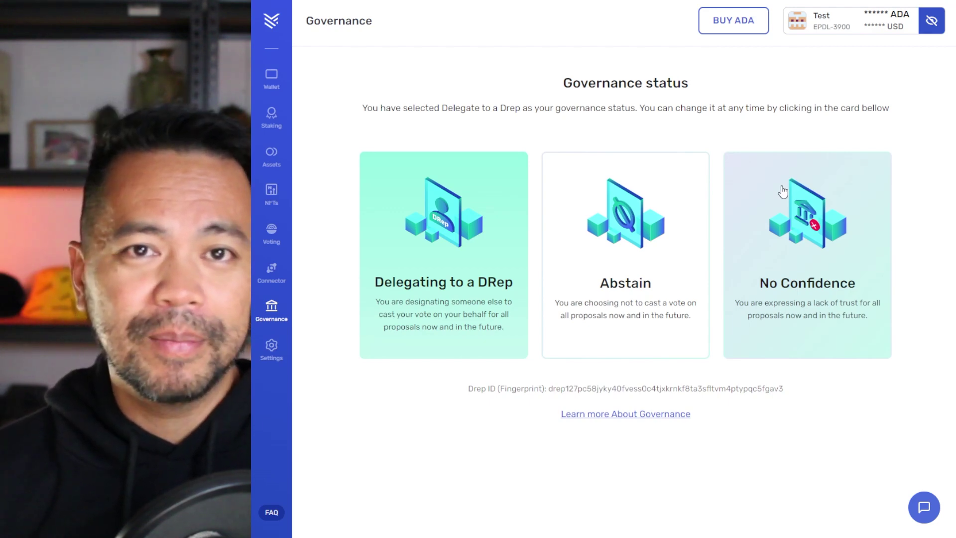
left_click(618, 273)
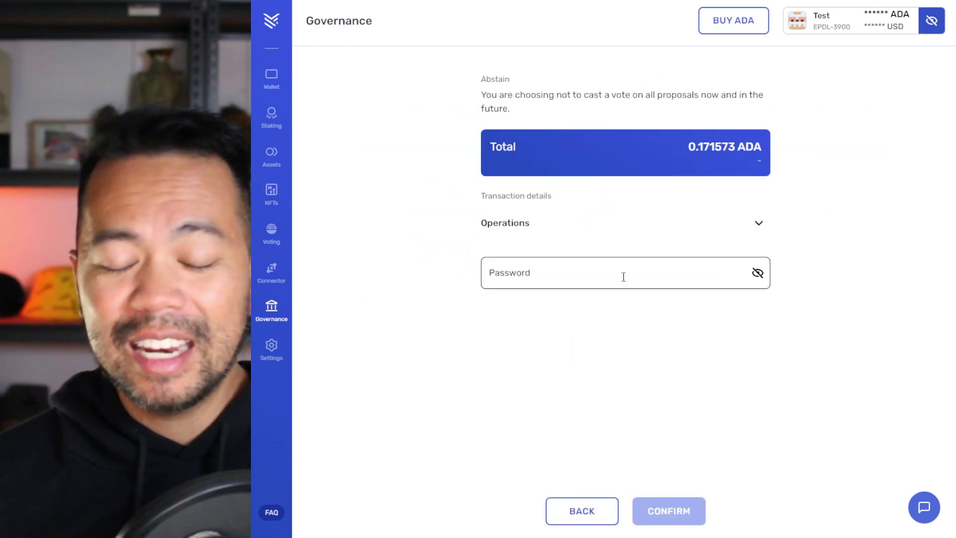
left_click(600, 270)
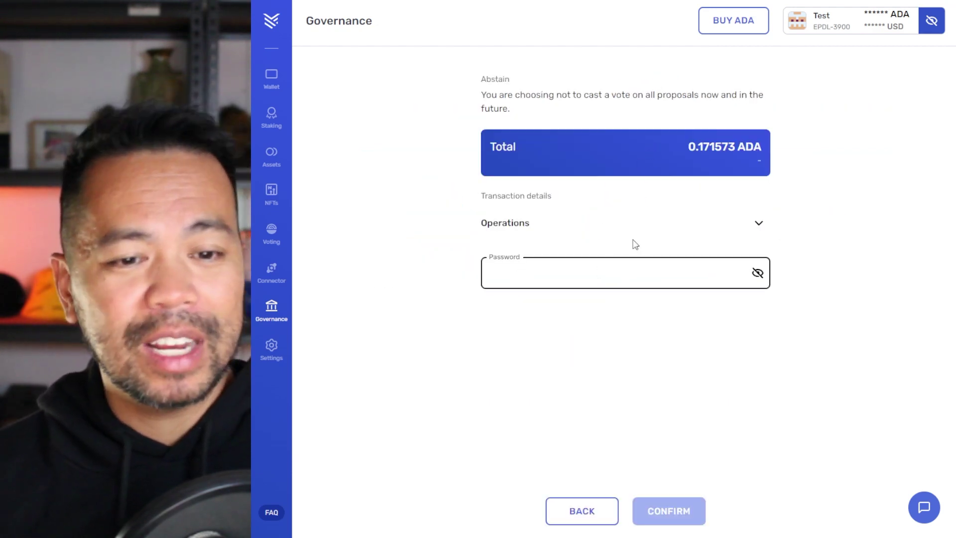
key("ctrl+v")
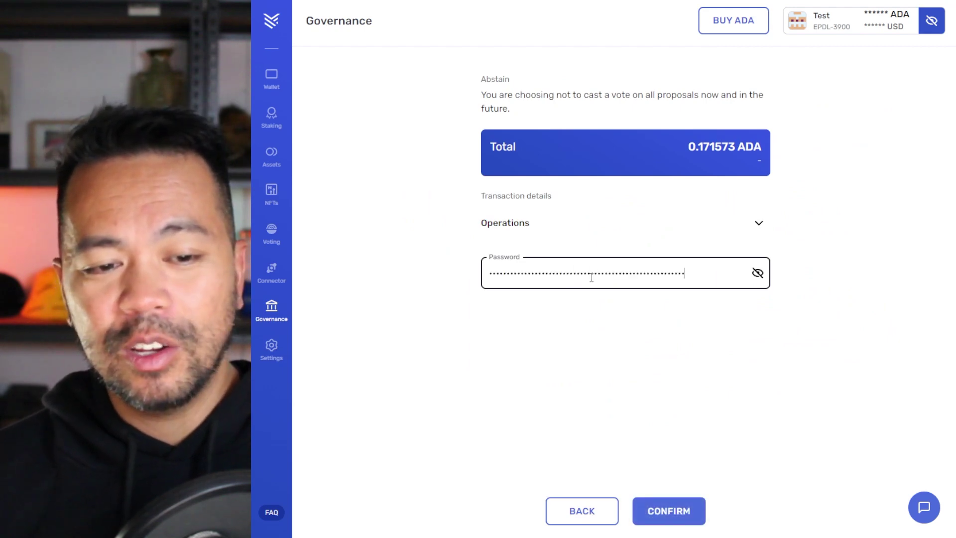
left_click(605, 512)
left_click(870, 172)
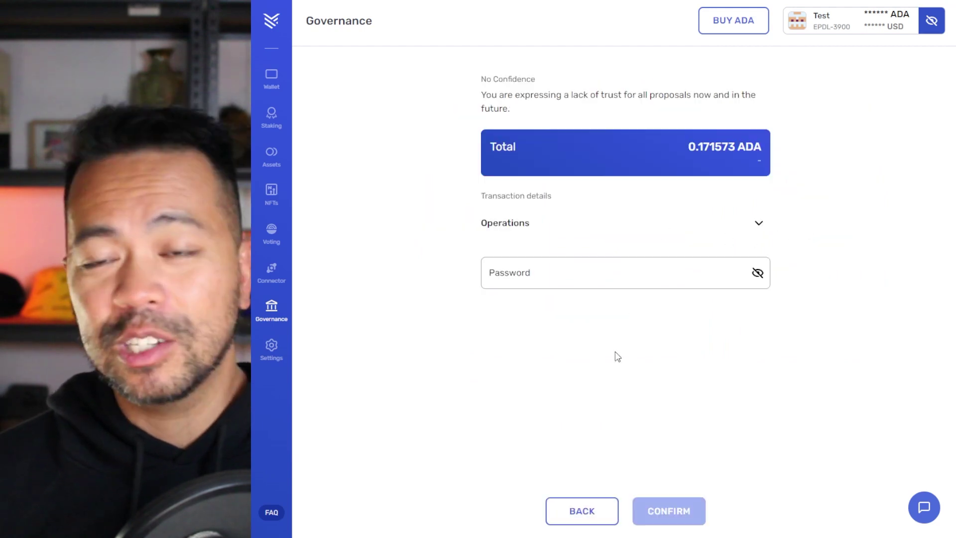
left_click(591, 511)
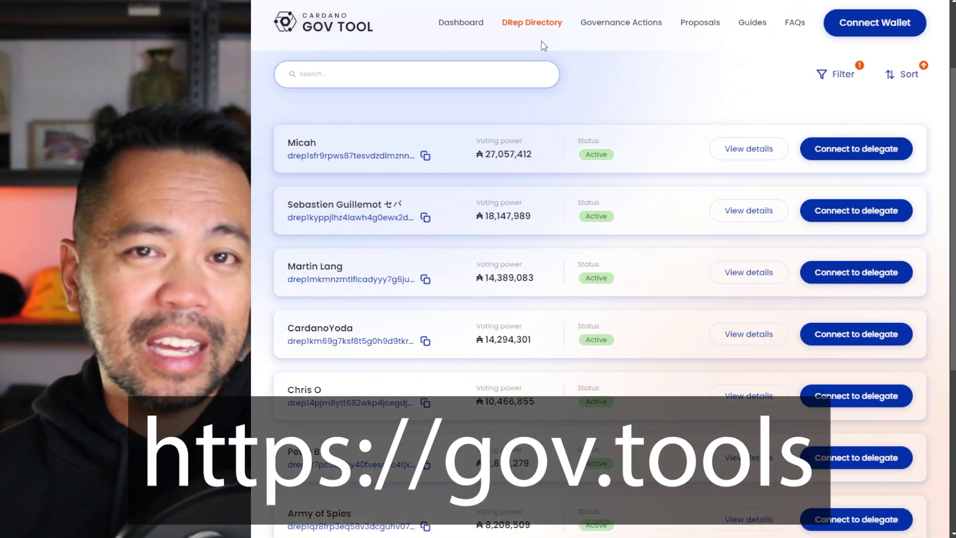
Scroll the DRep Directory down to the DINO DRep and highlight its name.
scroll(617, 109, "down", 5)
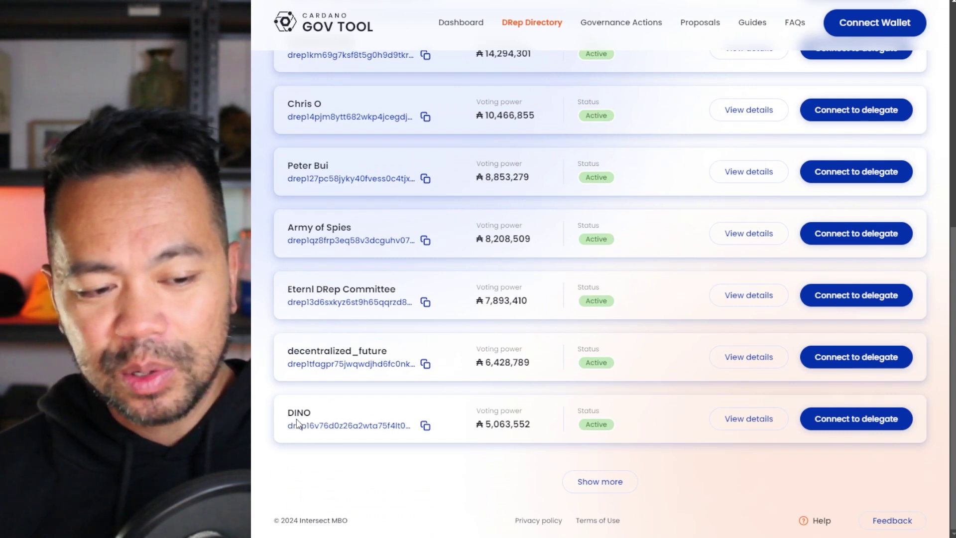
left_click_drag(292, 416, 306, 414)
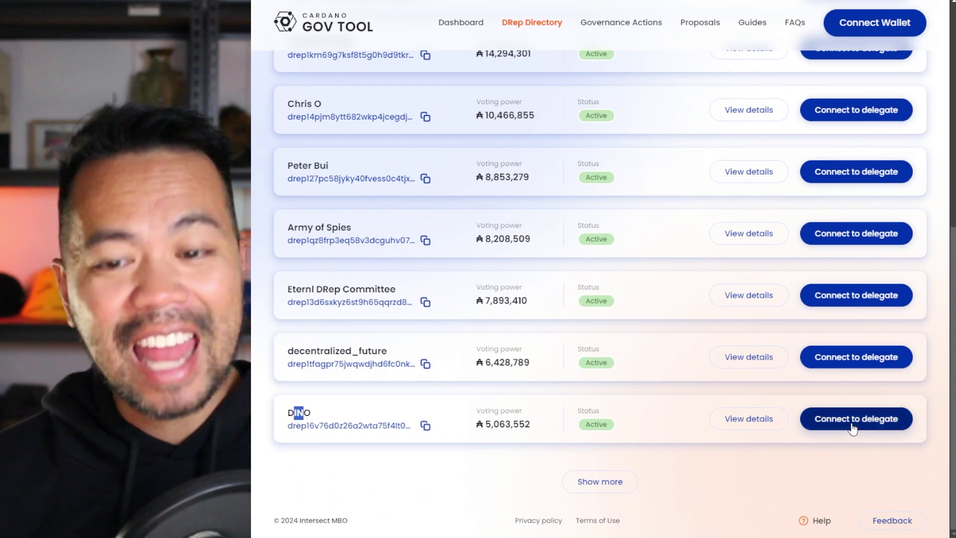
Start delegating to DINO and approve connecting the Yoroi wallet to gov.tools.
left_click(846, 424)
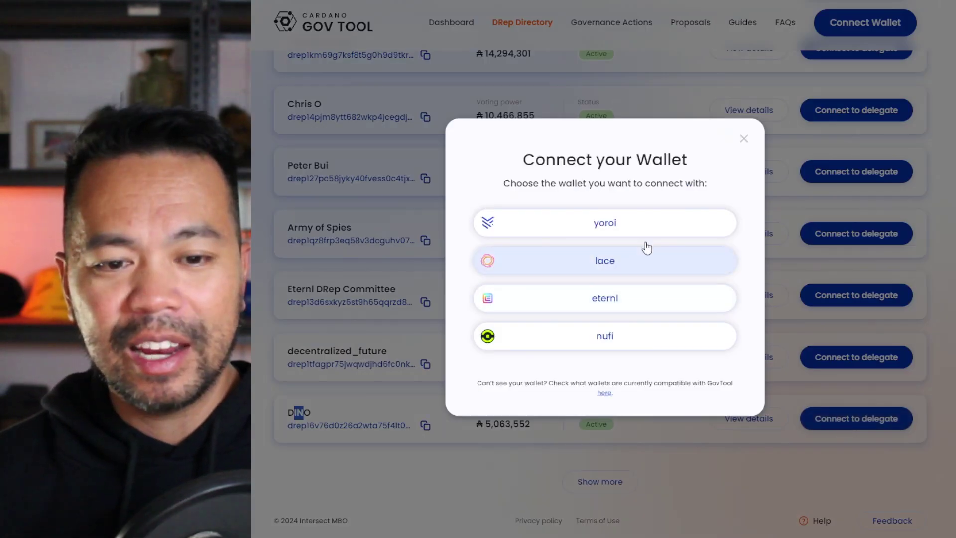
left_click(628, 237)
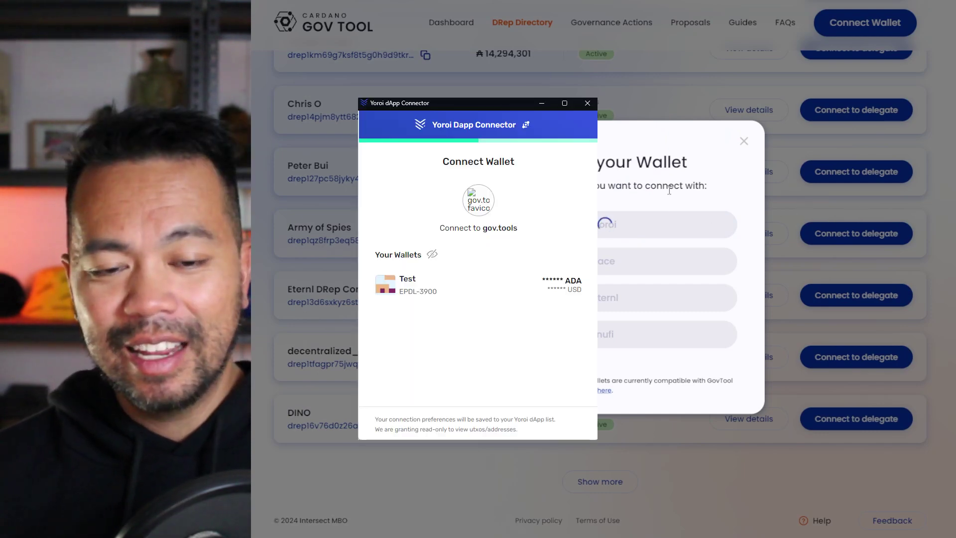
left_click(866, 289)
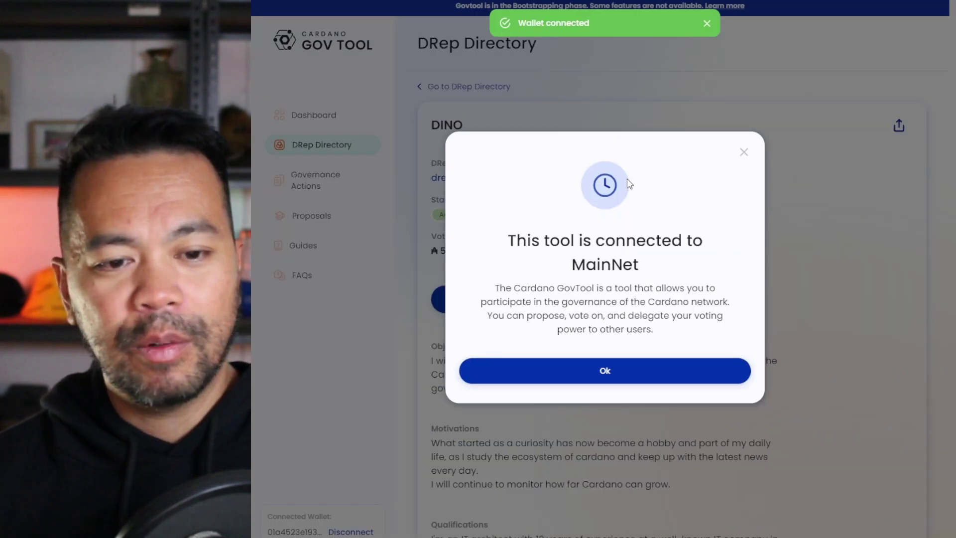
left_click(636, 373)
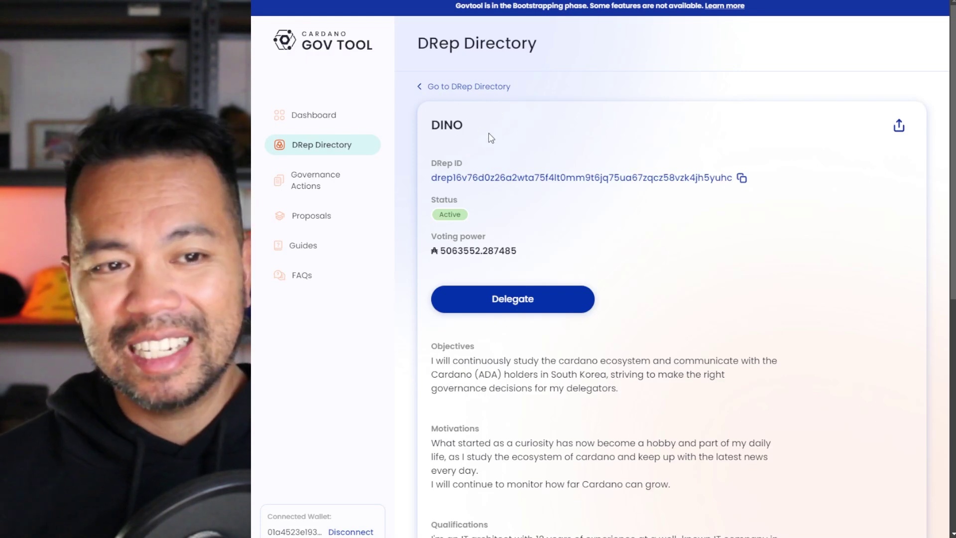
scroll(498, 147, "down", 7)
scroll(521, 157, "down", 2)
scroll(528, 164, "up", 4)
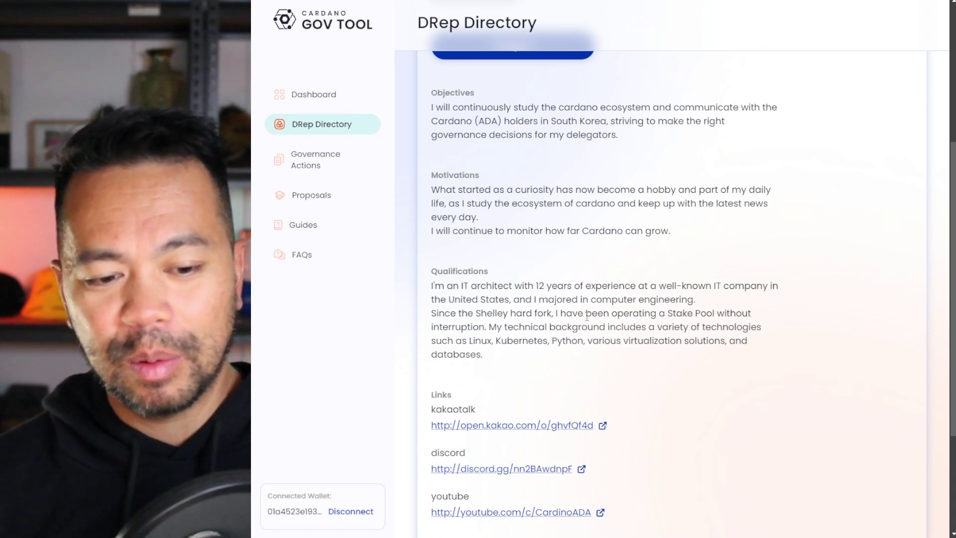
scroll(587, 321, "down", 2)
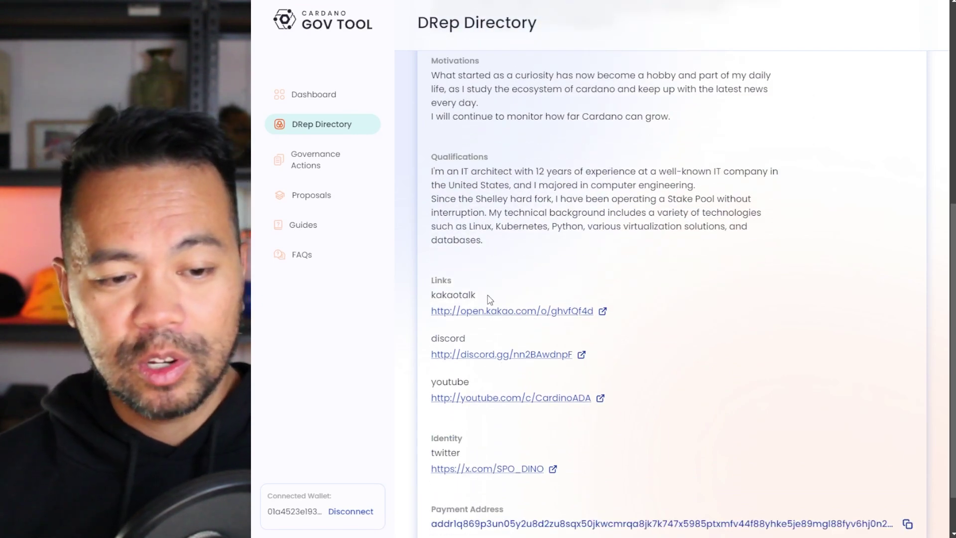
scroll(625, 340, "down", 1)
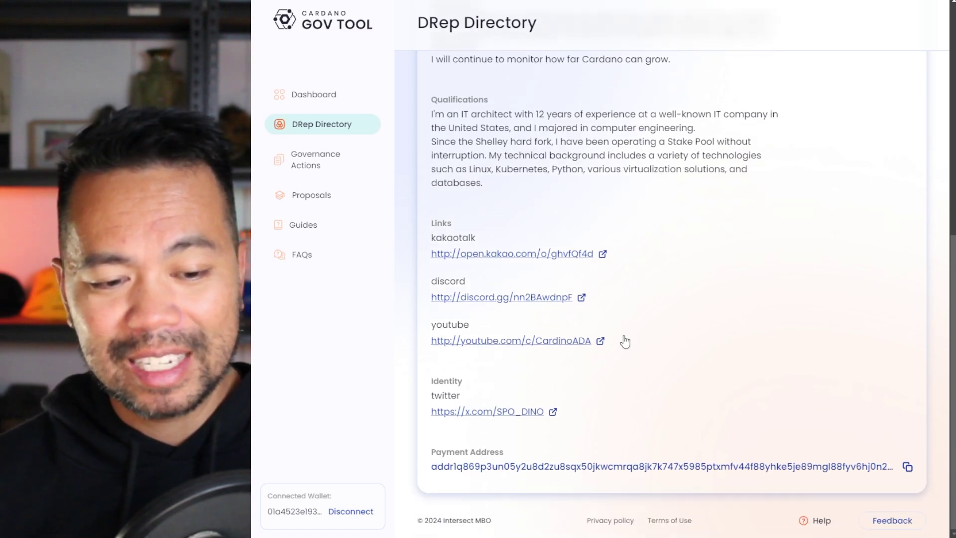
Delegate the wallet's voting power to DINO and sign the transaction in Yoroi.
scroll(612, 331, "up", 7)
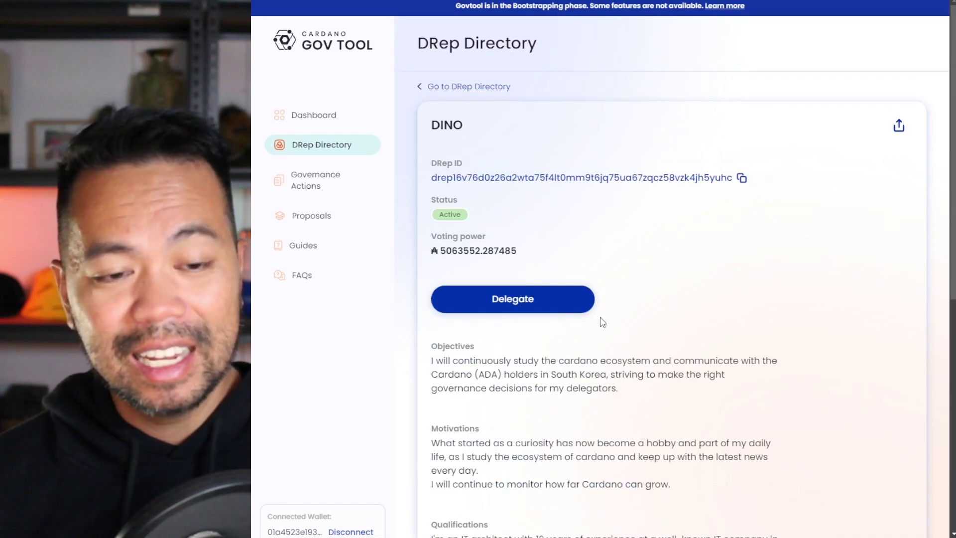
left_click(508, 300)
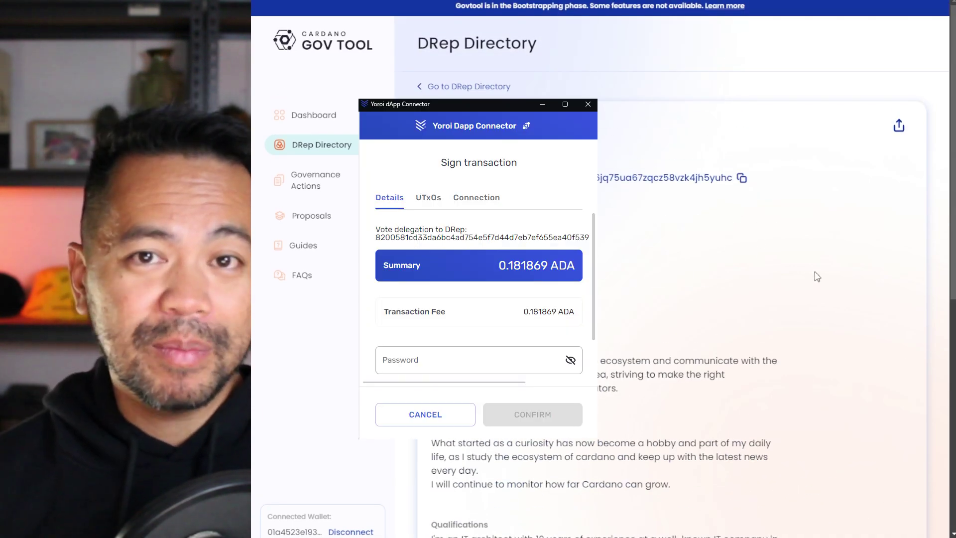
left_click(727, 151)
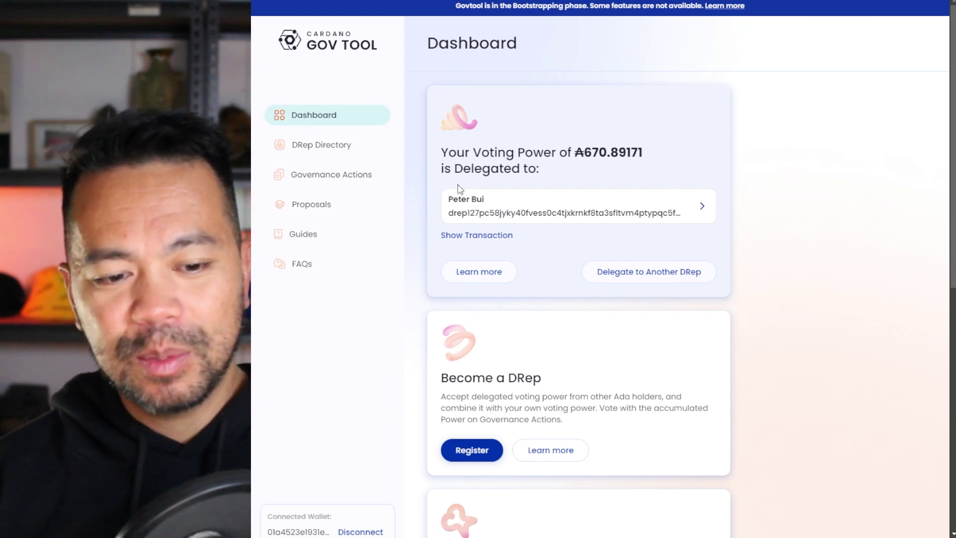
Scroll the Dashboard to the Become a DRep card and start registration.
scroll(492, 199, "down", 3)
scroll(496, 199, "down", 2)
left_click_drag(440, 150, 572, 155)
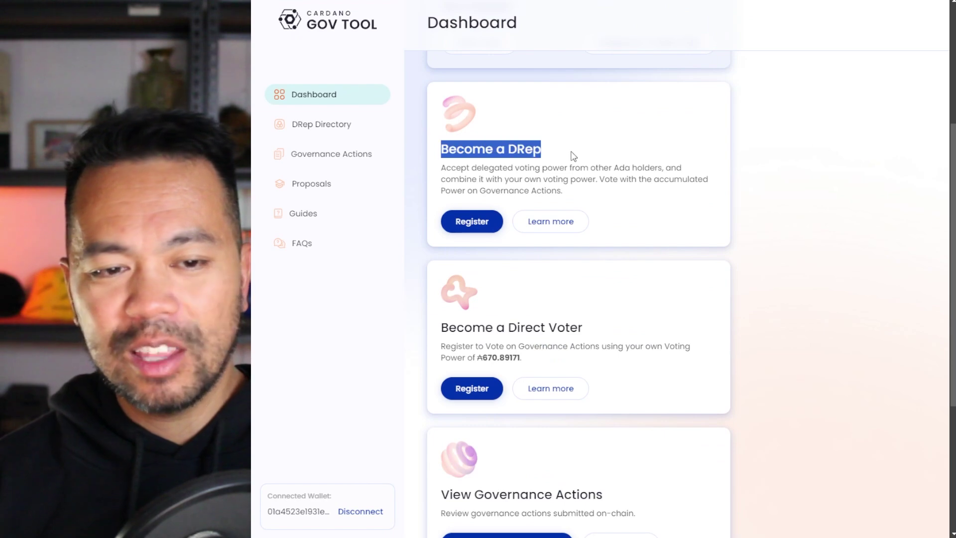
left_click(472, 223)
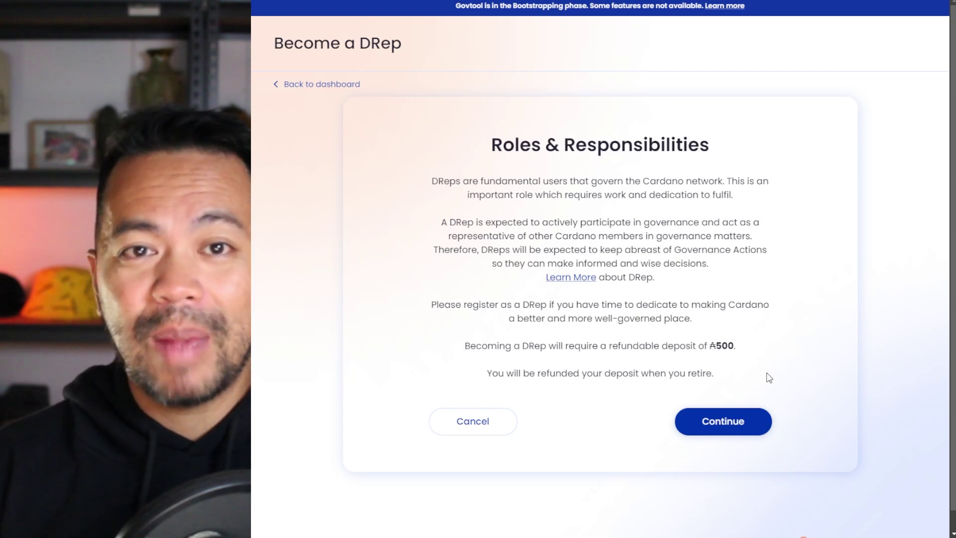
Enter 'test' as the DRep Name, leave the optional fields blank, and continue.
left_click(712, 428)
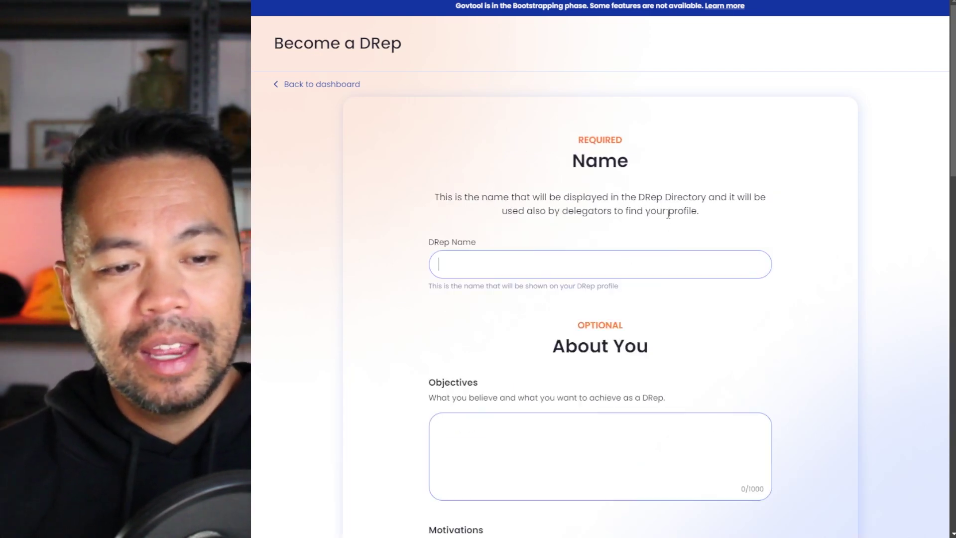
scroll(677, 219, "down", 2)
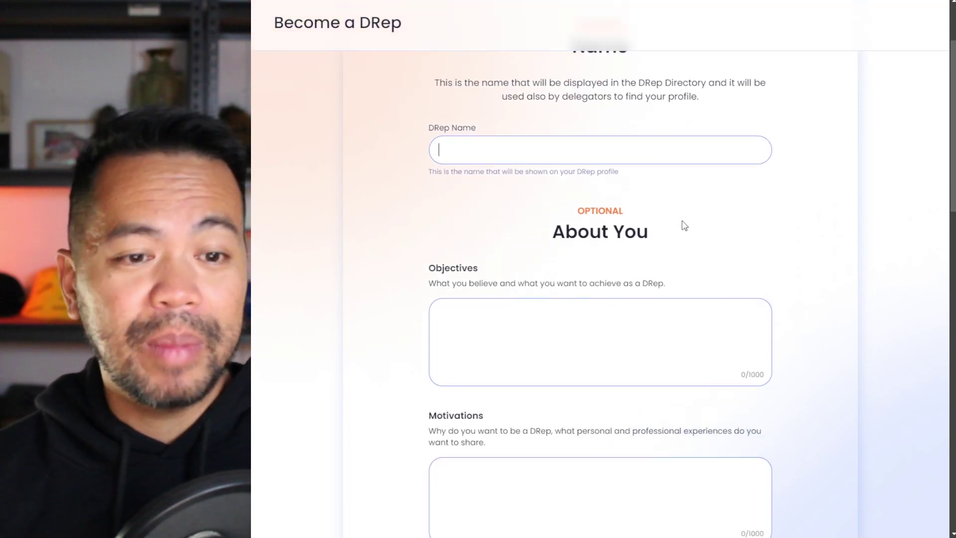
type("test")
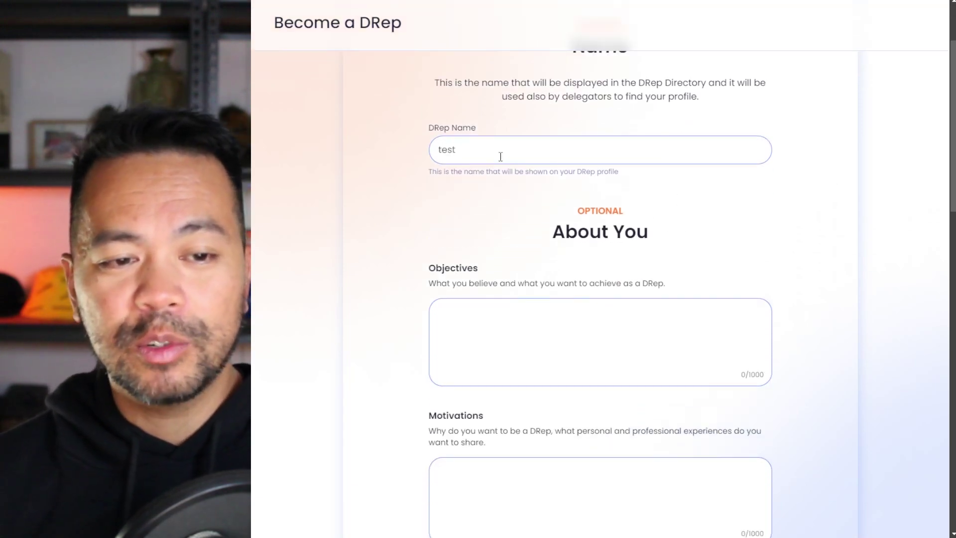
scroll(543, 236, "down", 8)
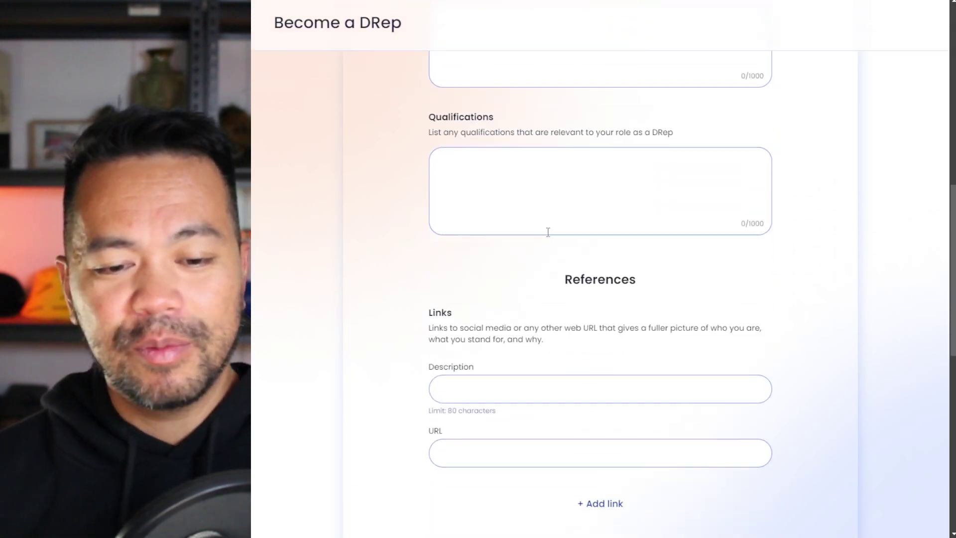
scroll(550, 232, "down", 4)
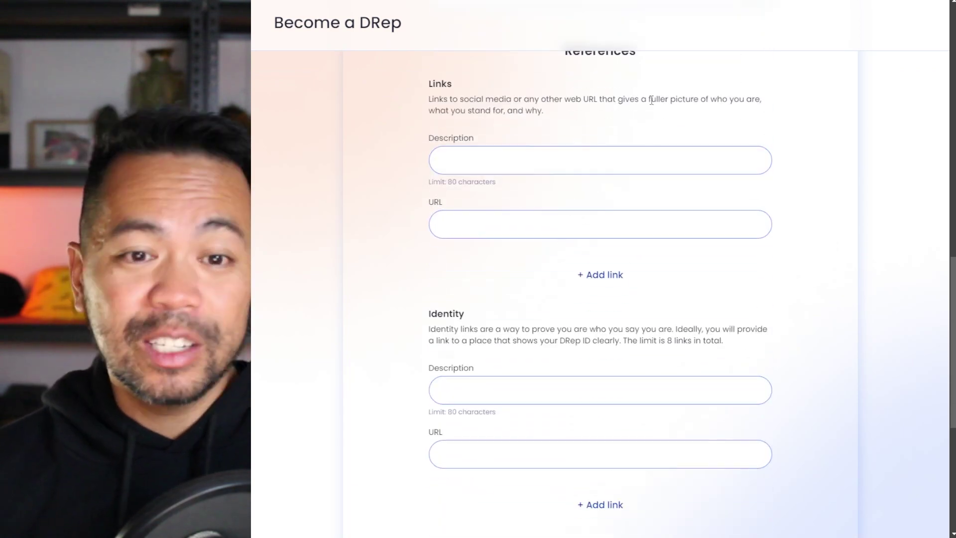
scroll(651, 110, "up", 1)
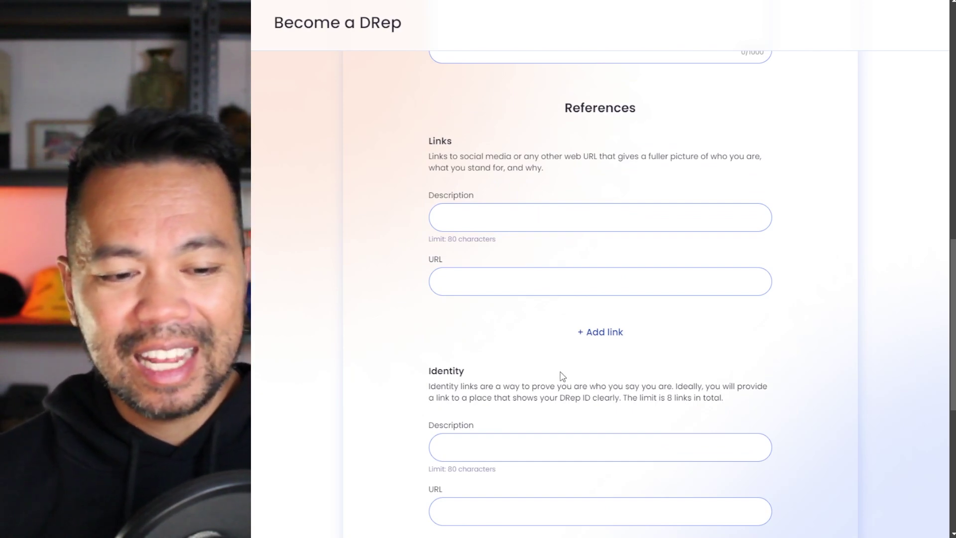
scroll(557, 367, "down", 2)
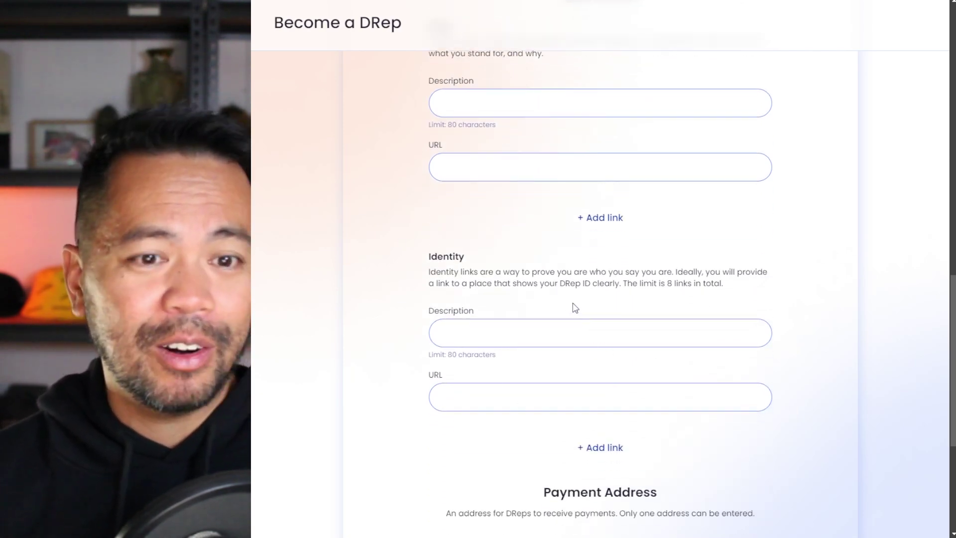
scroll(572, 303, "down", 5)
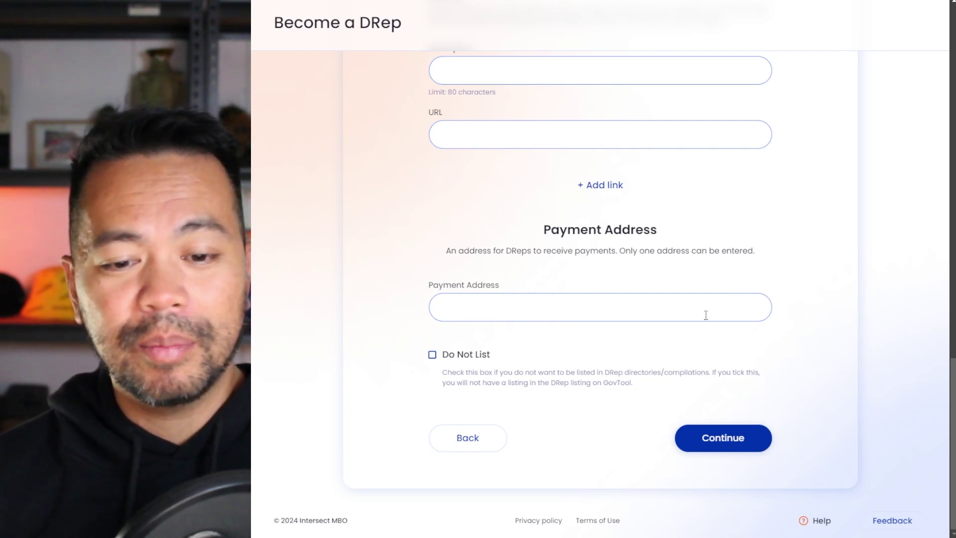
left_click(710, 442)
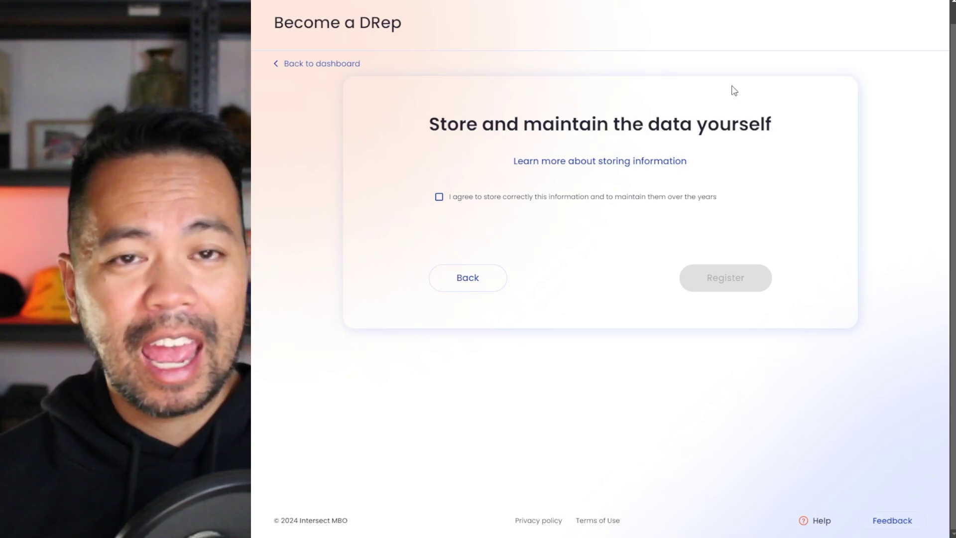
Accept the self-storage agreement, register, and download the test.jsonld metadata file.
left_click(453, 199)
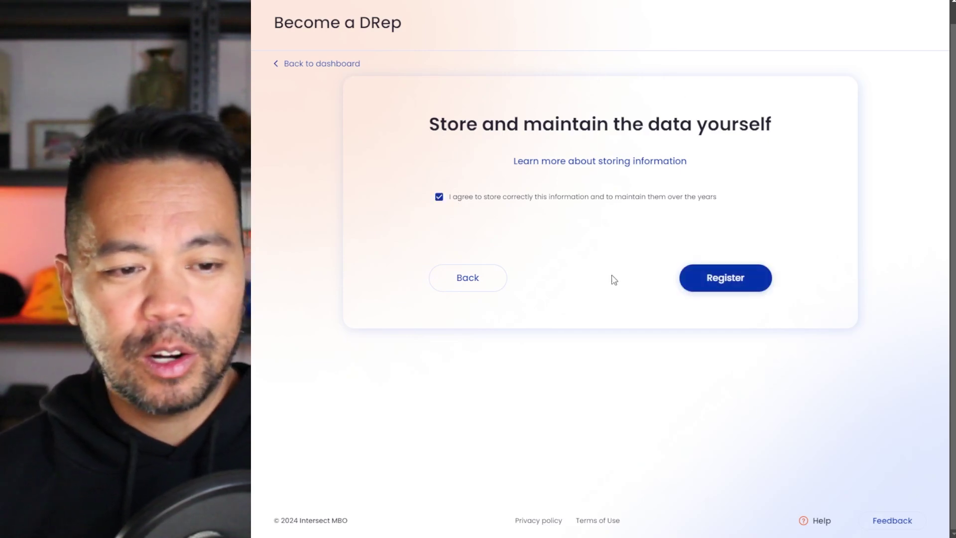
left_click(725, 279)
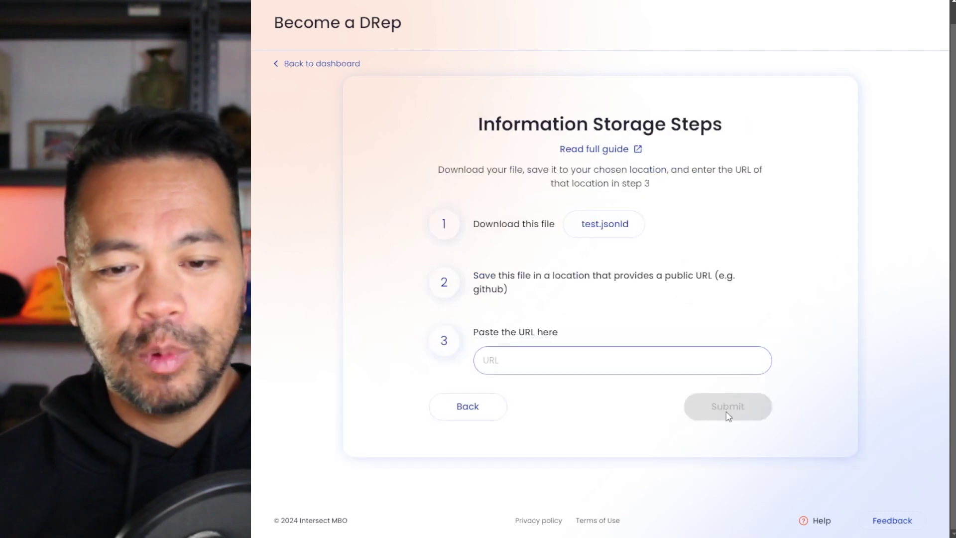
left_click(612, 229)
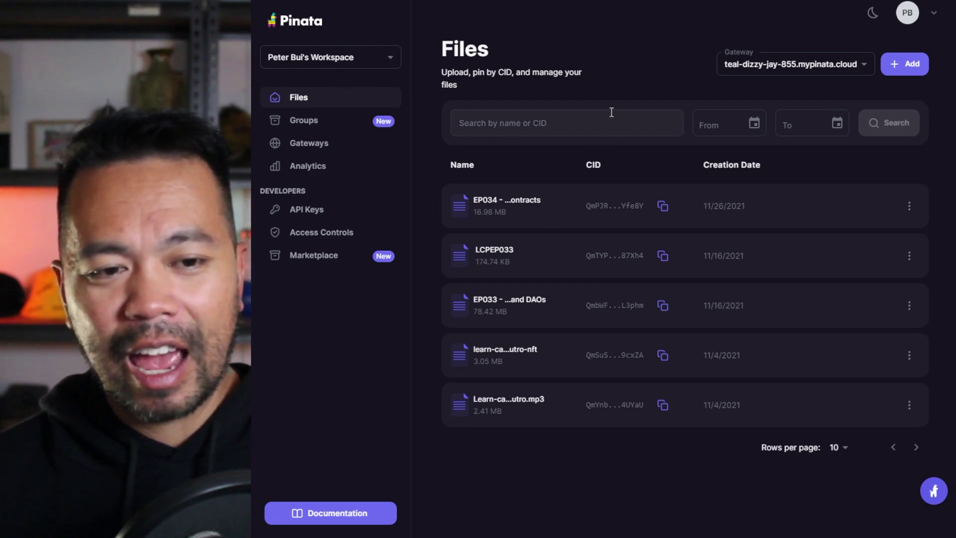
Upload and pin test.jsonld (1.98 KB) to Pinata, then open its JSON-LD contents.
left_click(903, 73)
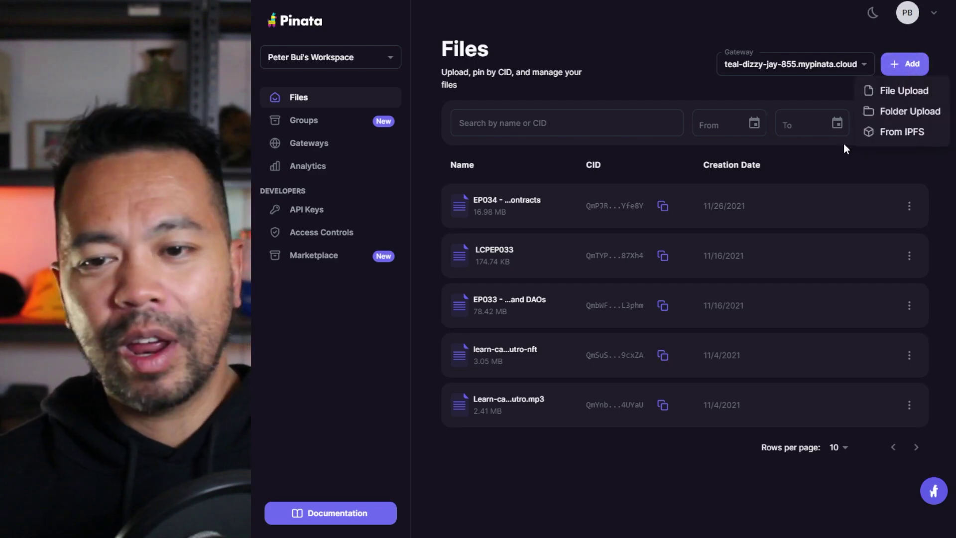
left_click(888, 93)
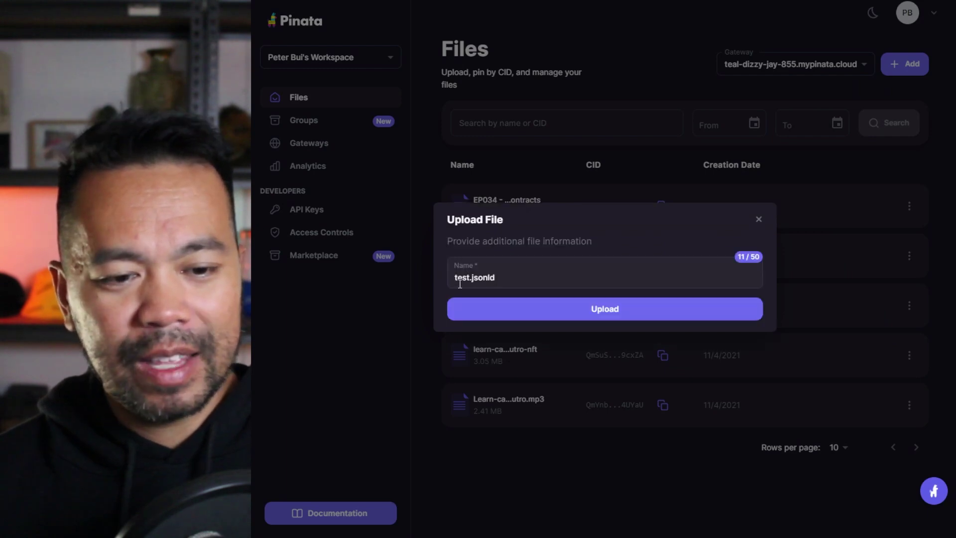
left_click(612, 307)
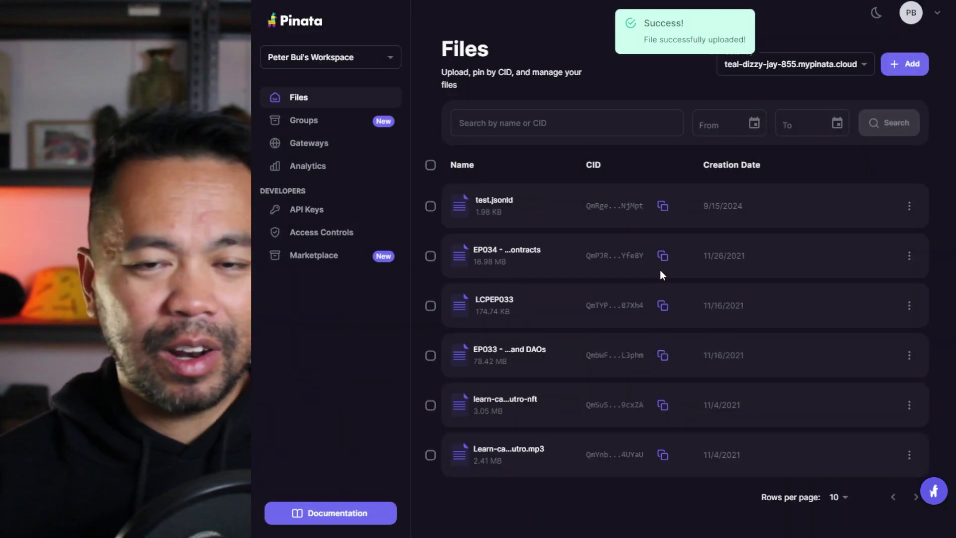
left_click(494, 205)
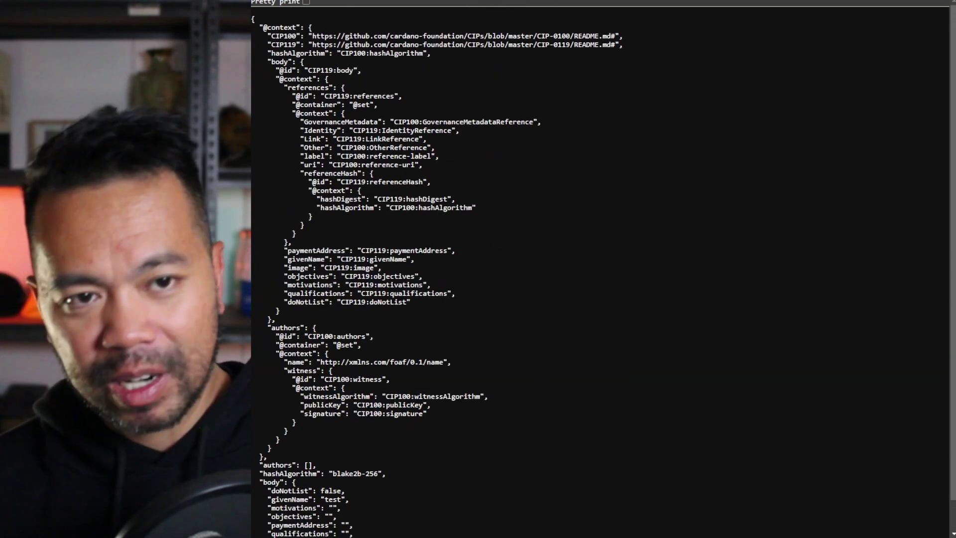
Paste test.jsonld's Pinata IPFS link into GovTool's step 3 metadata URL field and submit it.
key("alt+Left")
key("alt+Tab")
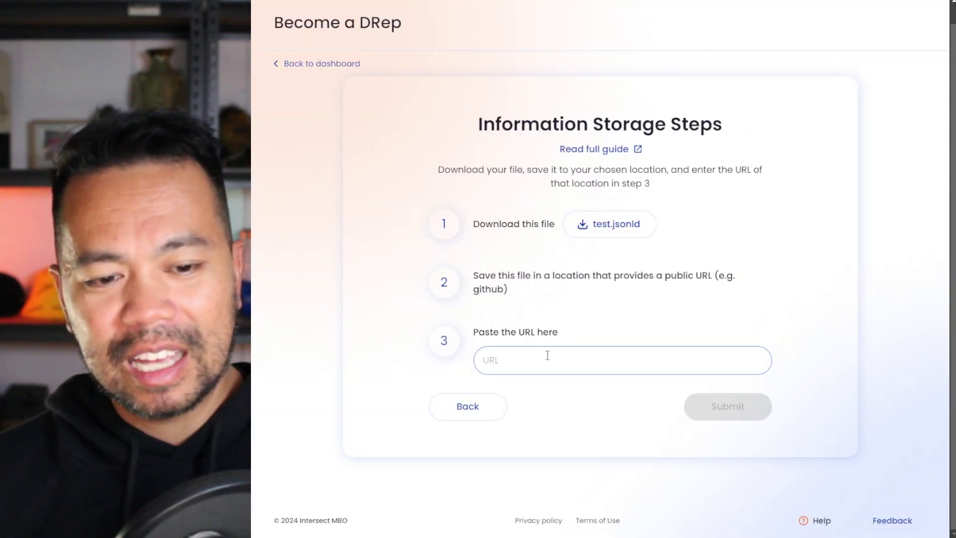
left_click(546, 357)
key("ctrl+v")
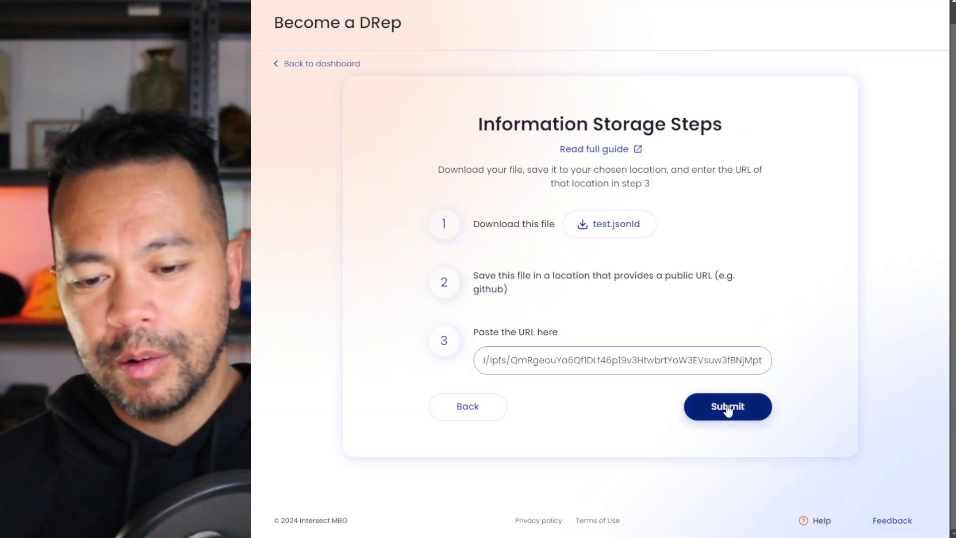
left_click(727, 406)
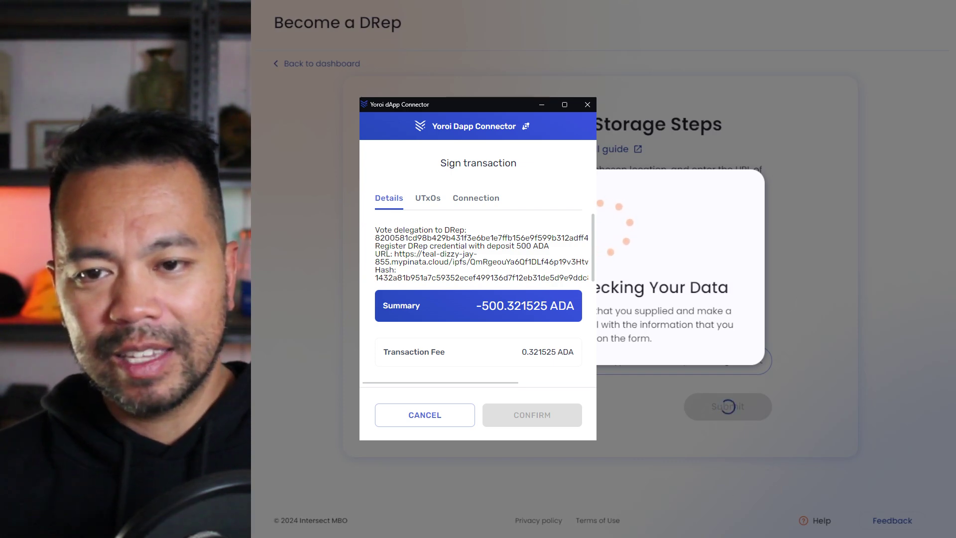
Confirm the DRep registration transaction with its 500 ADA deposit in Yoroi's Sign transaction window.
key("alt+Tab")
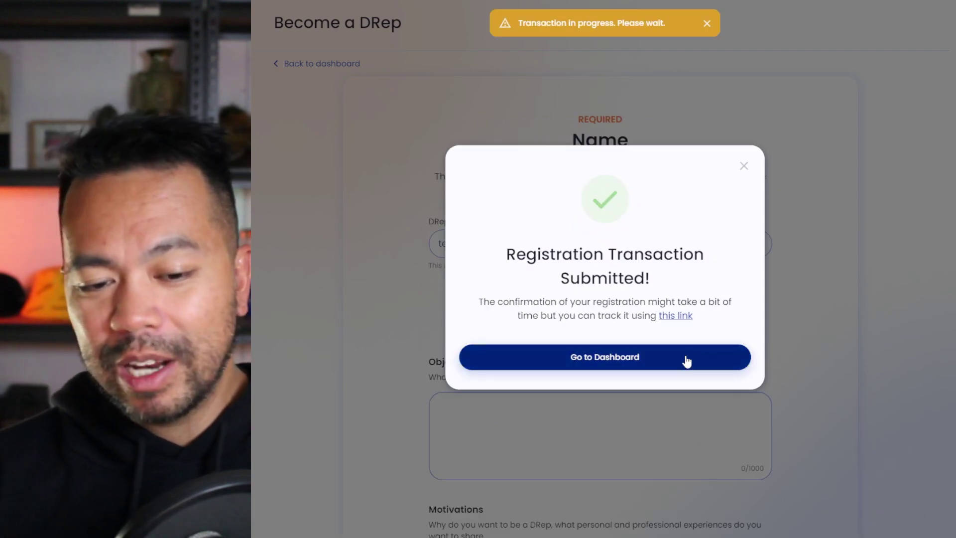
Go to the GovTool Dashboard, which lists the new DRep ID and ₳0 voting power.
left_click(681, 357)
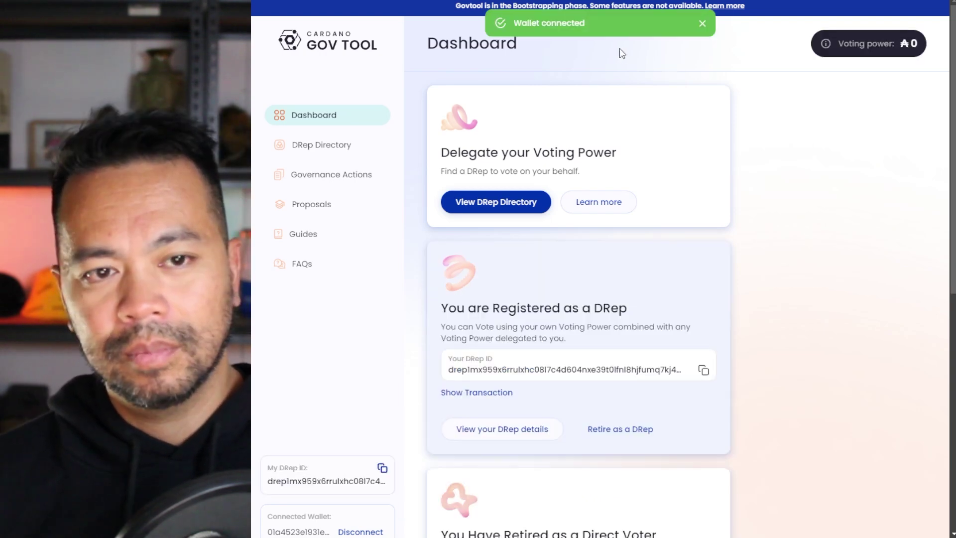
Copy Your DRep ID from the You are Registered as a DRep card.
left_click_drag(440, 310, 631, 314)
left_click_drag(449, 369, 456, 369)
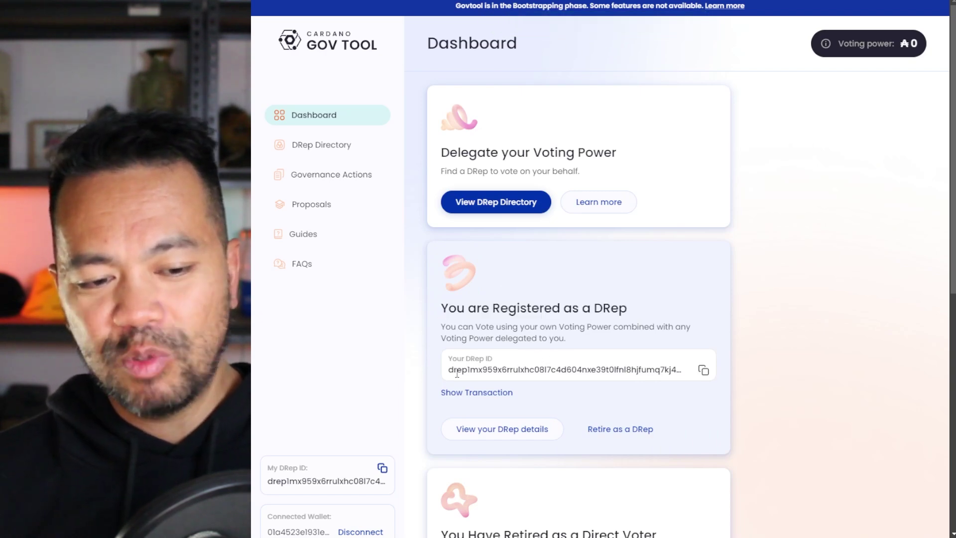
left_click(703, 370)
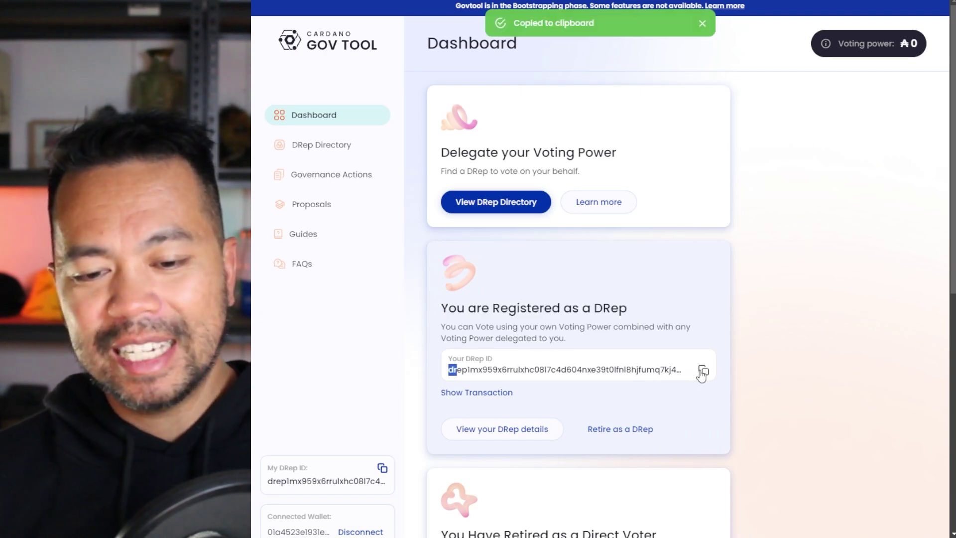